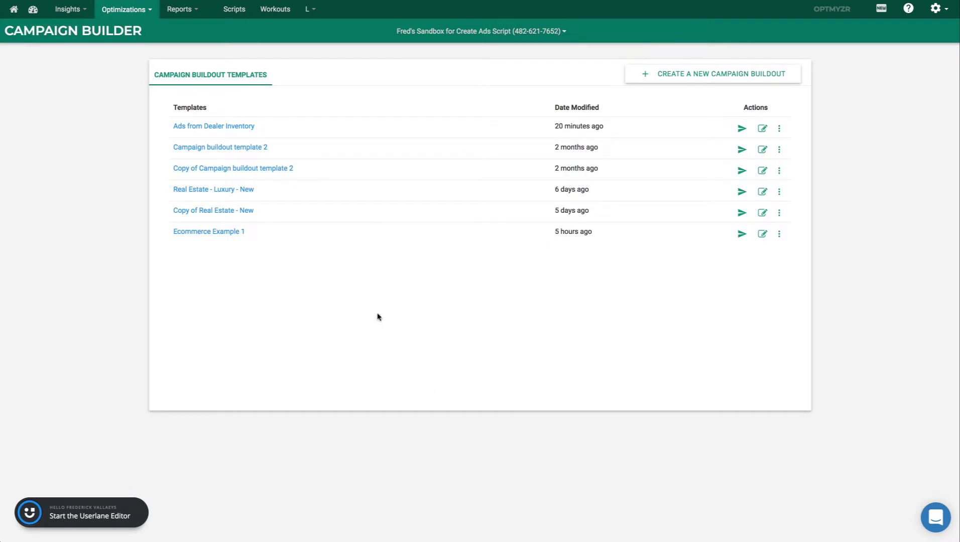
Open the Ecommerce Example 1 template for editing and view its External Source settings
click(762, 233)
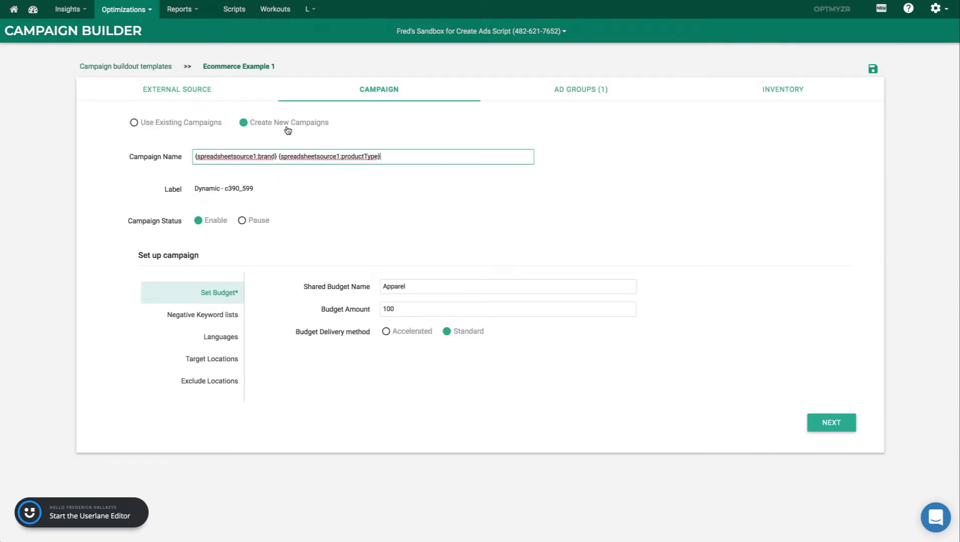
click(191, 91)
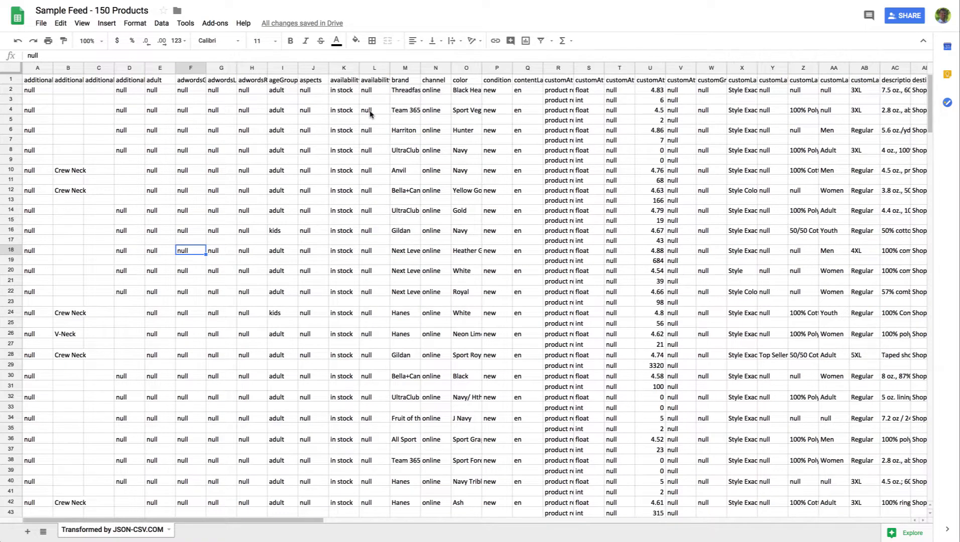
scroll(370, 113, right, 3)
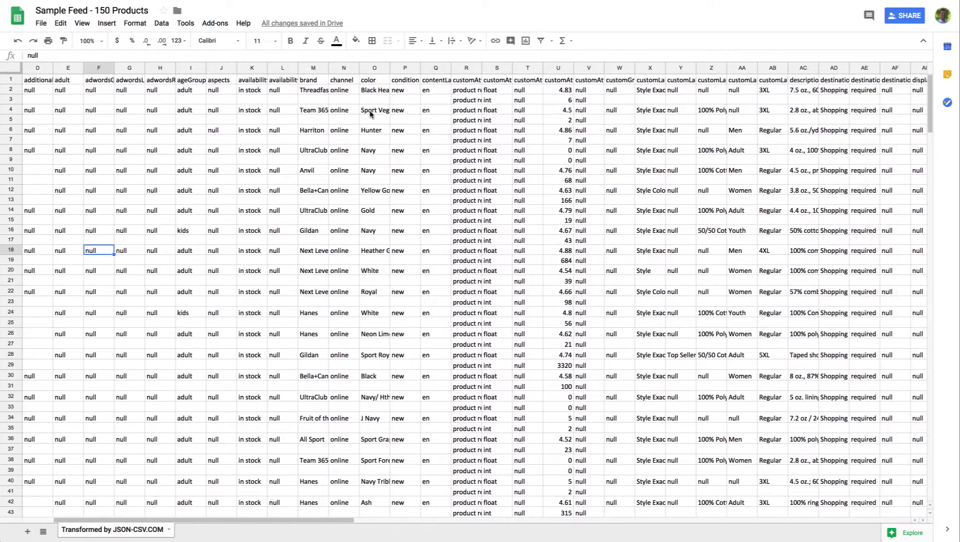
scroll(370, 113, right, 4)
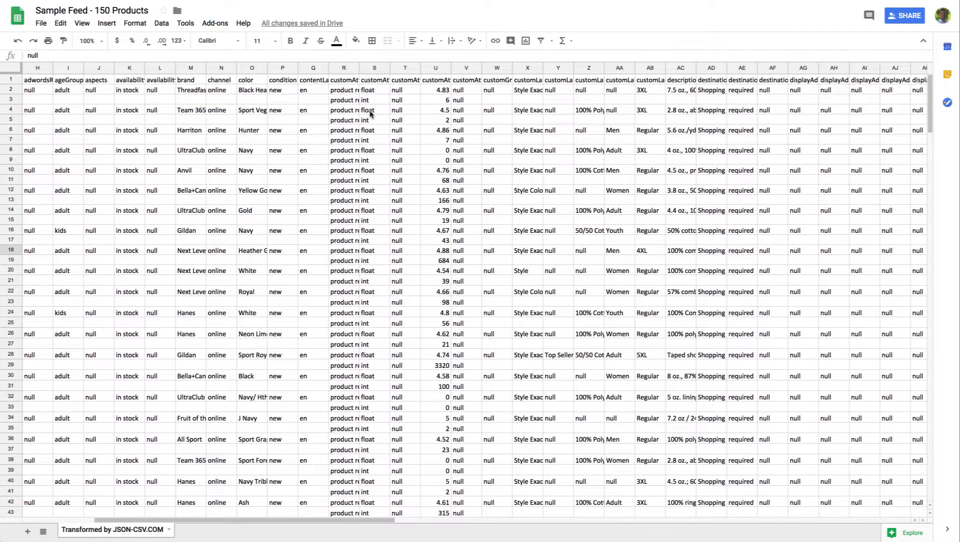
scroll(370, 114, right, 4)
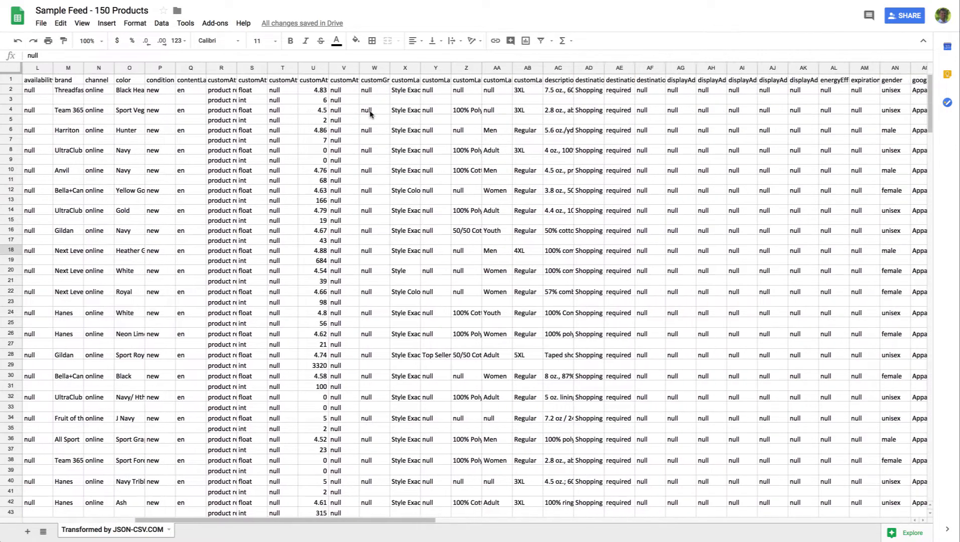
scroll(369, 113, right, 2)
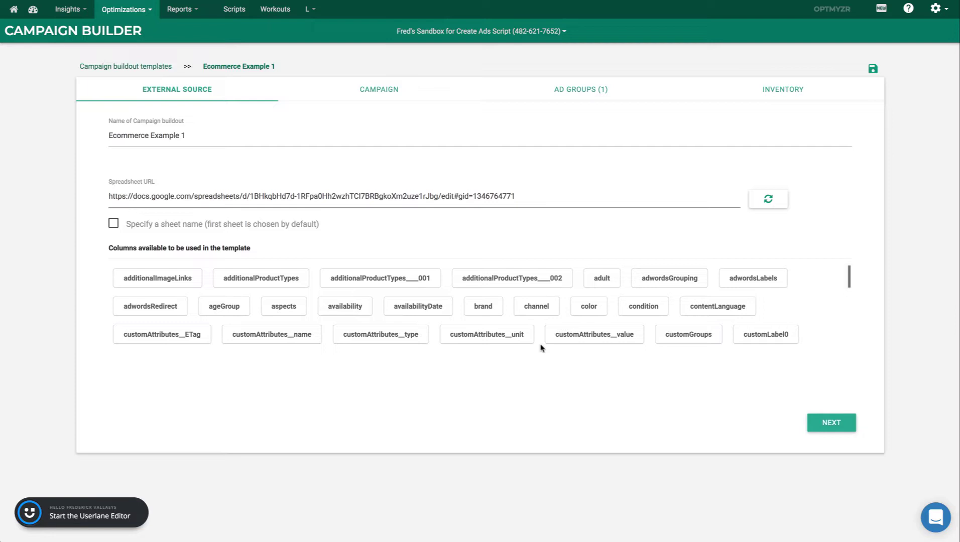
On the Campaign tab, insert then remove the color field so the name keeps only brand and productType
click(390, 92)
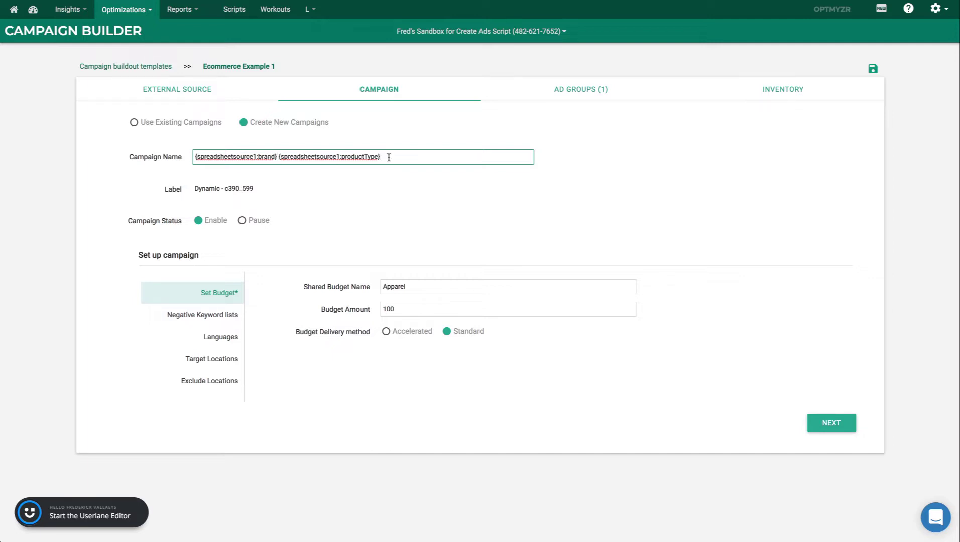
text({)
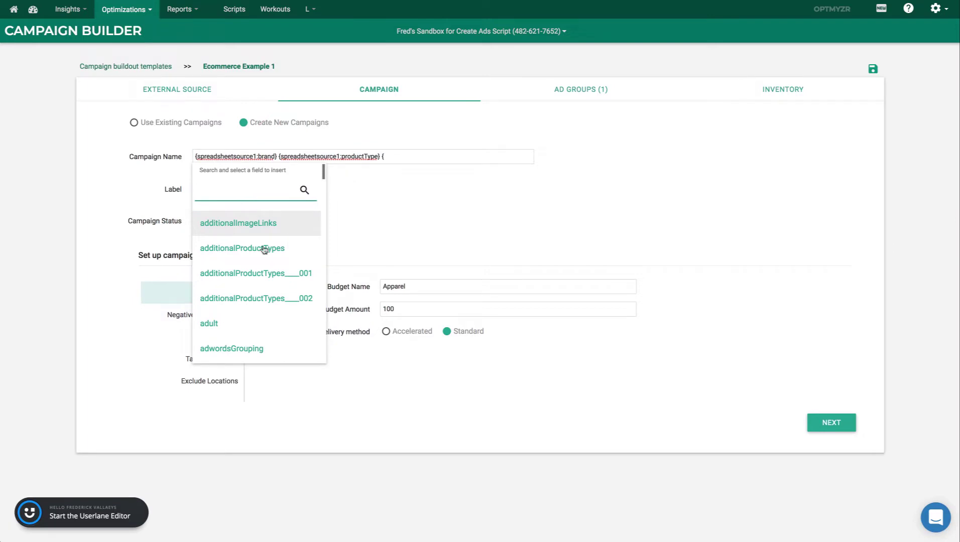
scroll(251, 267, down, 3)
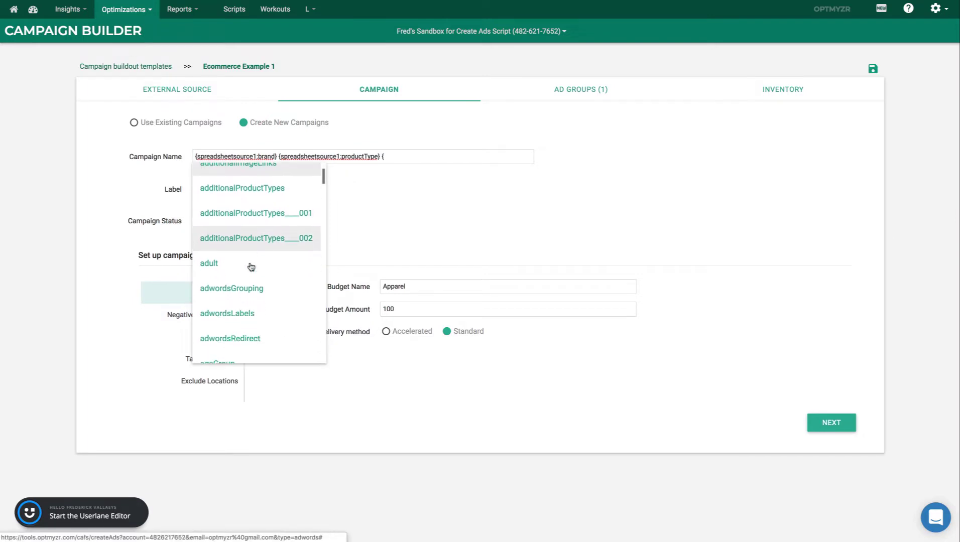
scroll(251, 267, down, 2)
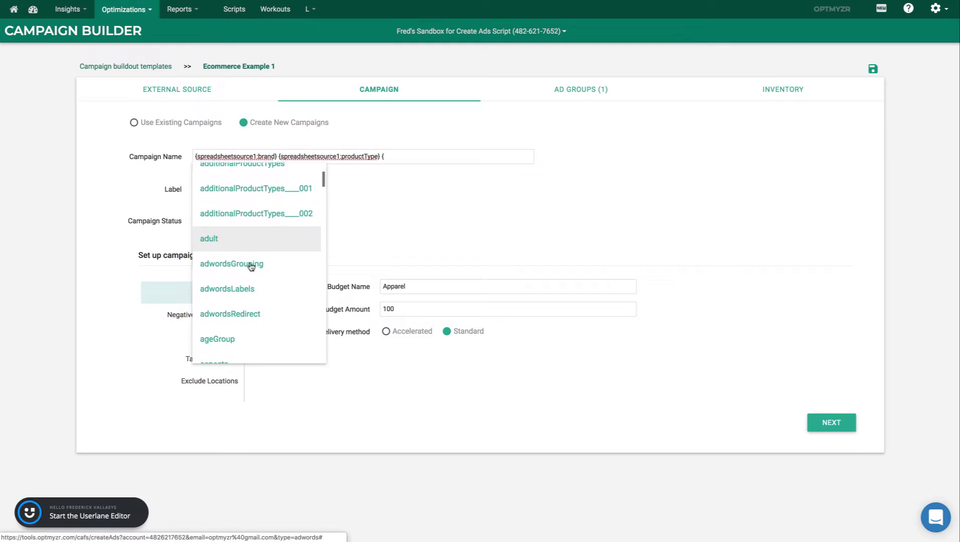
scroll(251, 267, down, 5)
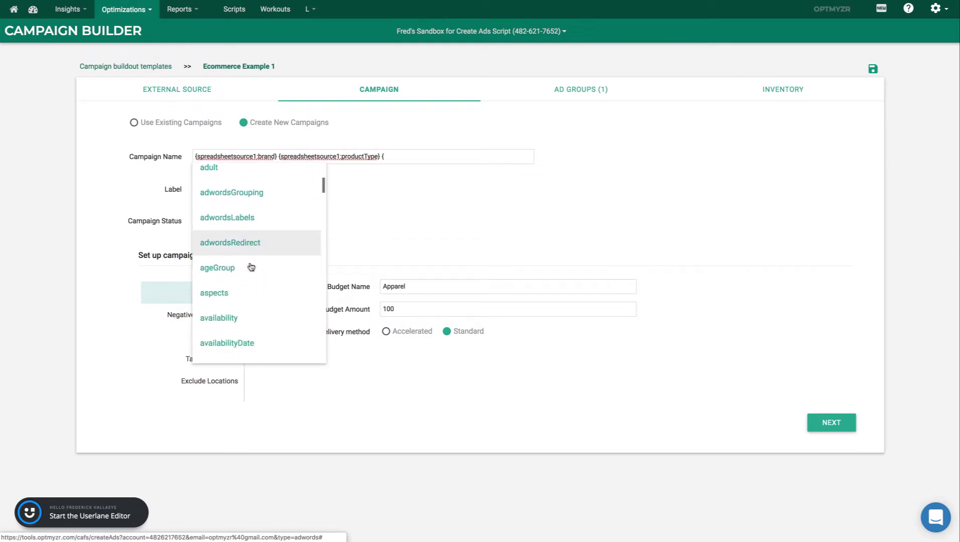
scroll(251, 268, down, 2)
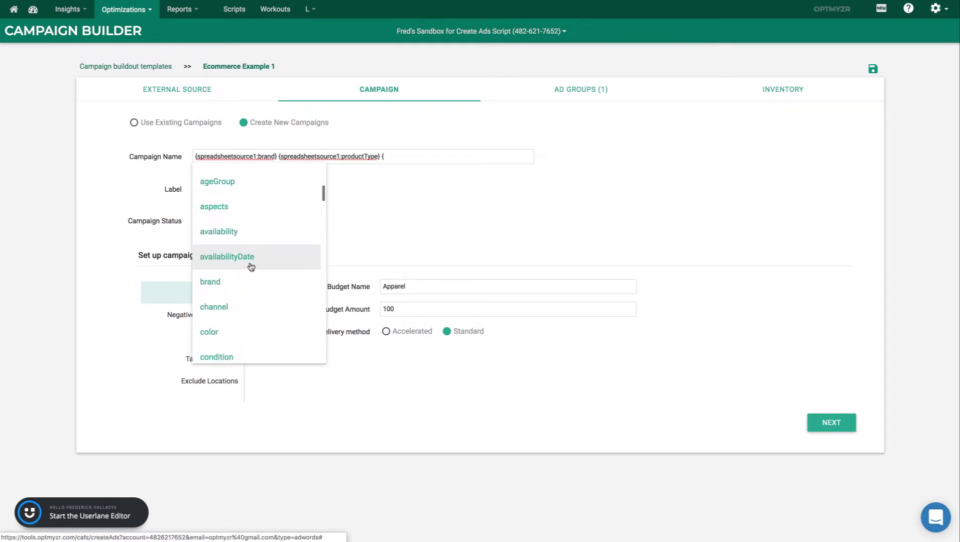
click(215, 334)
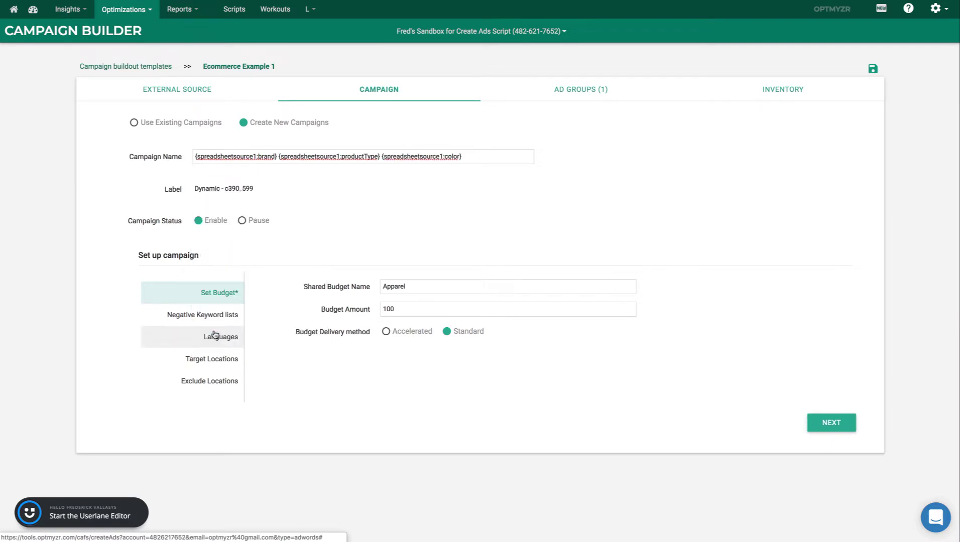
click(380, 157)
key(shift+End)
key(BackSpace)
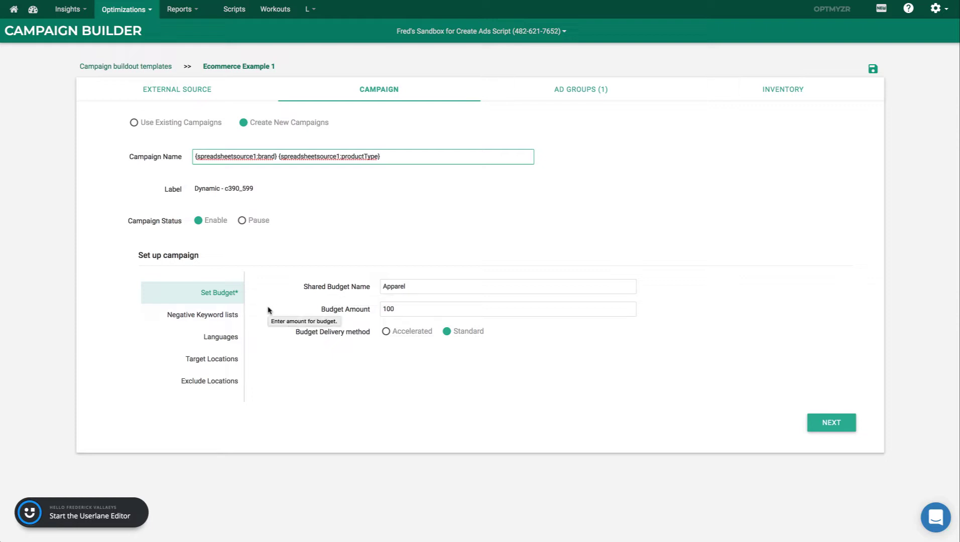
Edit the ad group template and click into its name, with Max. CPC 1 and three keywords shown
click(571, 90)
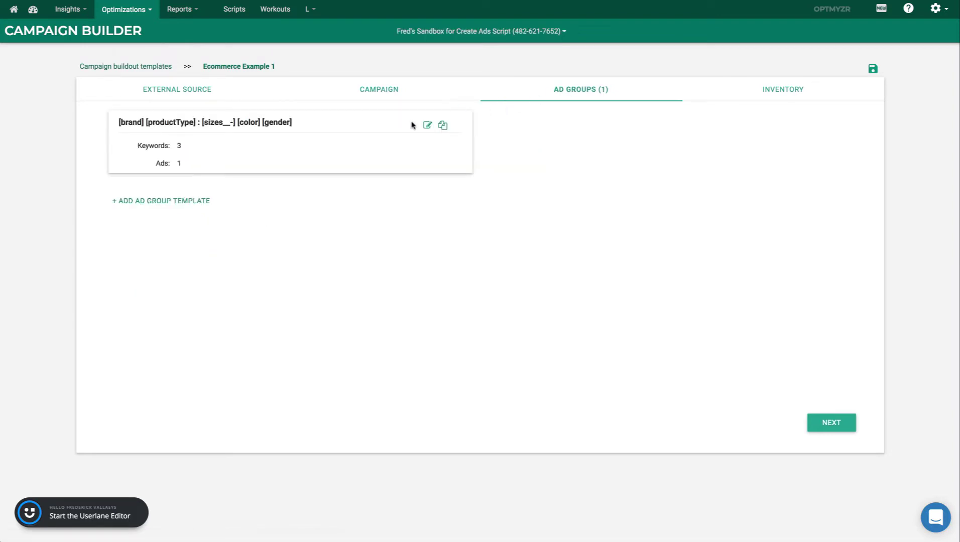
click(427, 126)
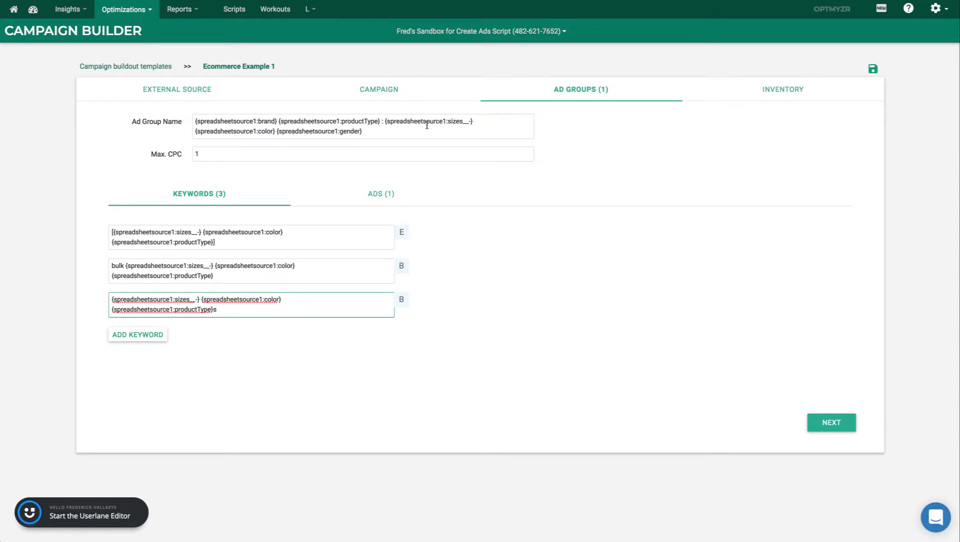
click(366, 131)
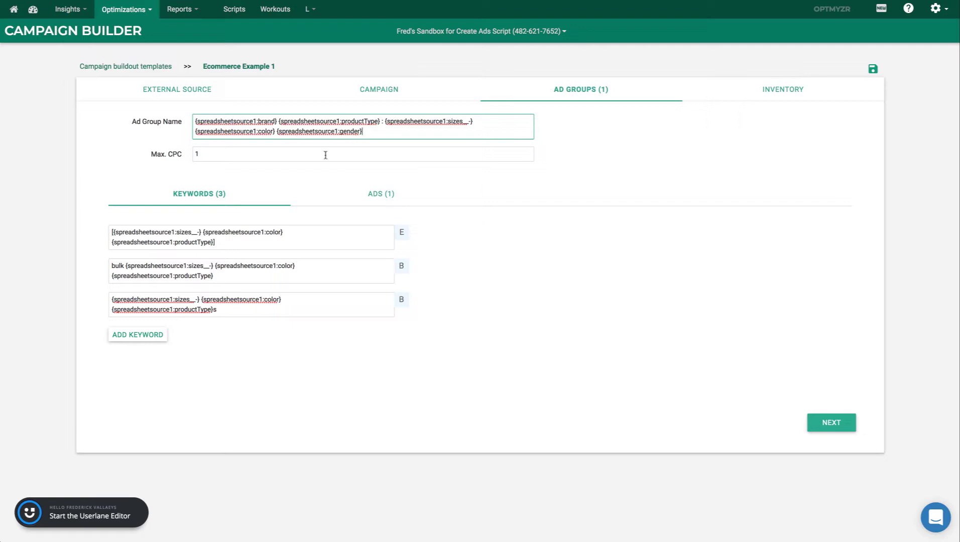
mouse_move(278, 235)
Set keyword 1 to broad match modifier, then add and remove a color field in keyword 2
click(402, 237)
click(425, 276)
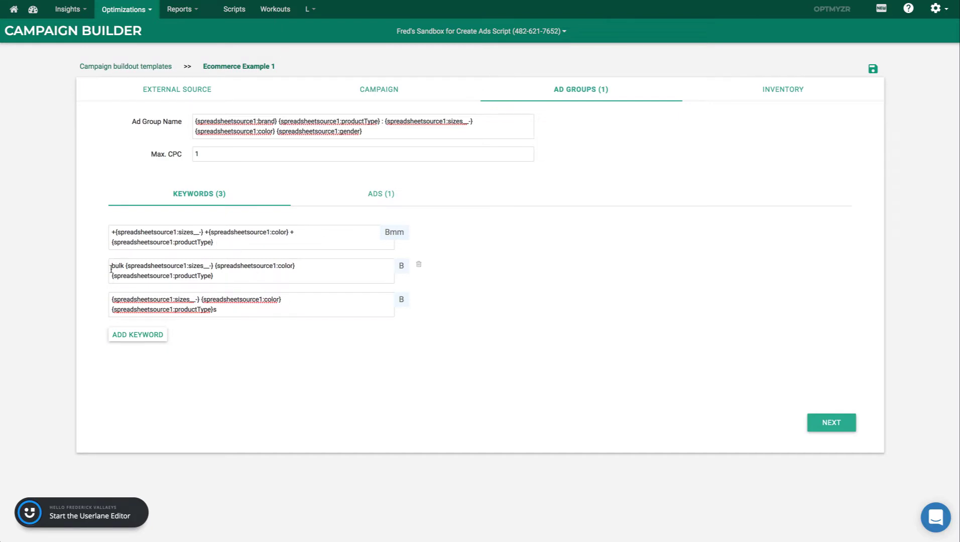
drag(111, 266, 123, 267)
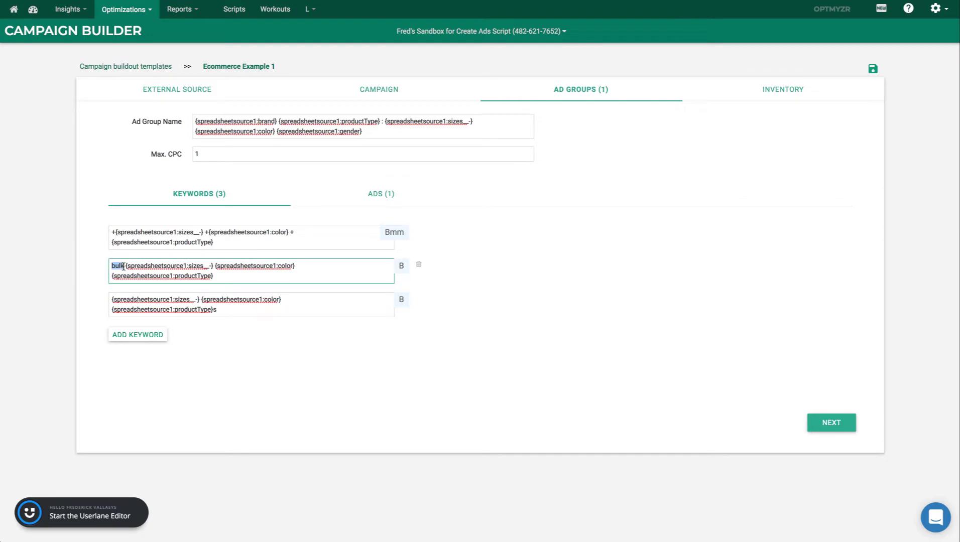
click(220, 277)
text({)
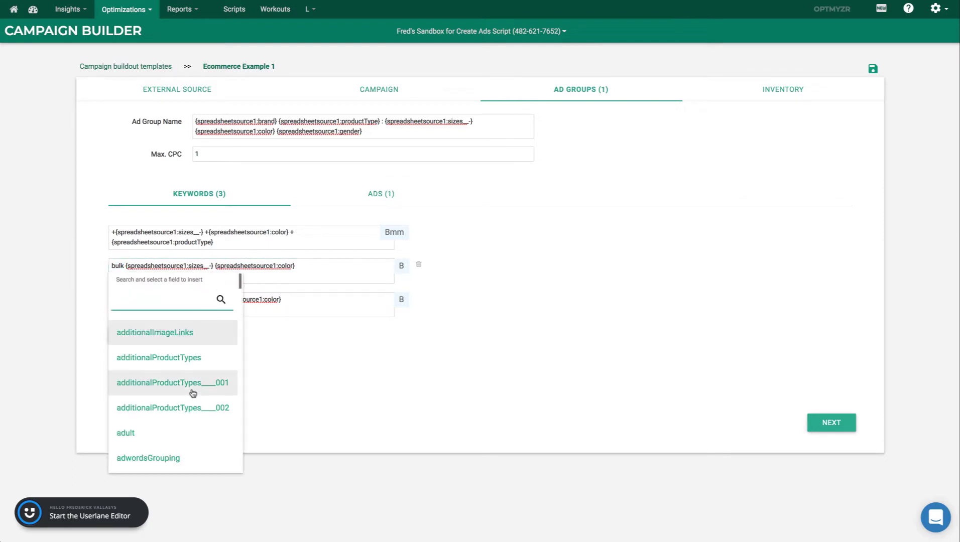
scroll(191, 394, down, 3)
scroll(190, 397, down, 5)
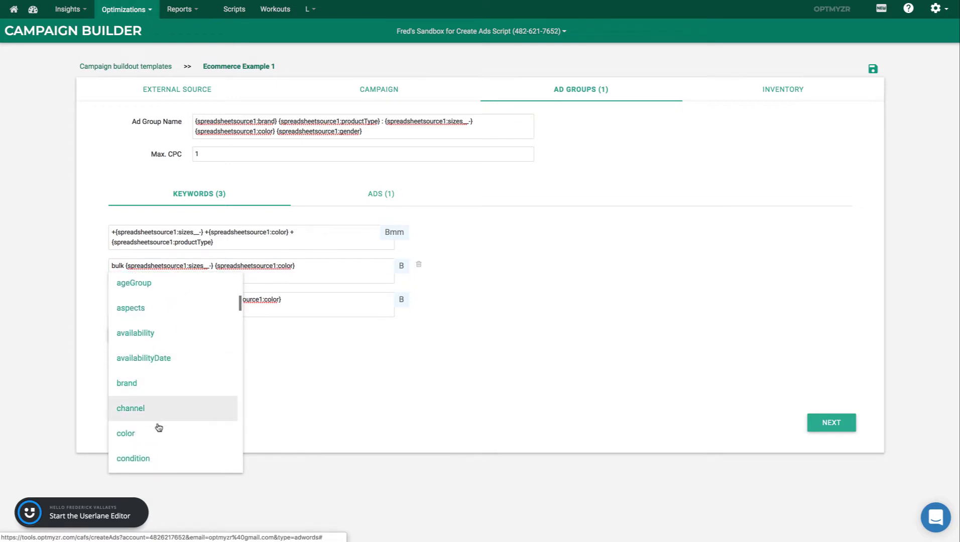
click(146, 435)
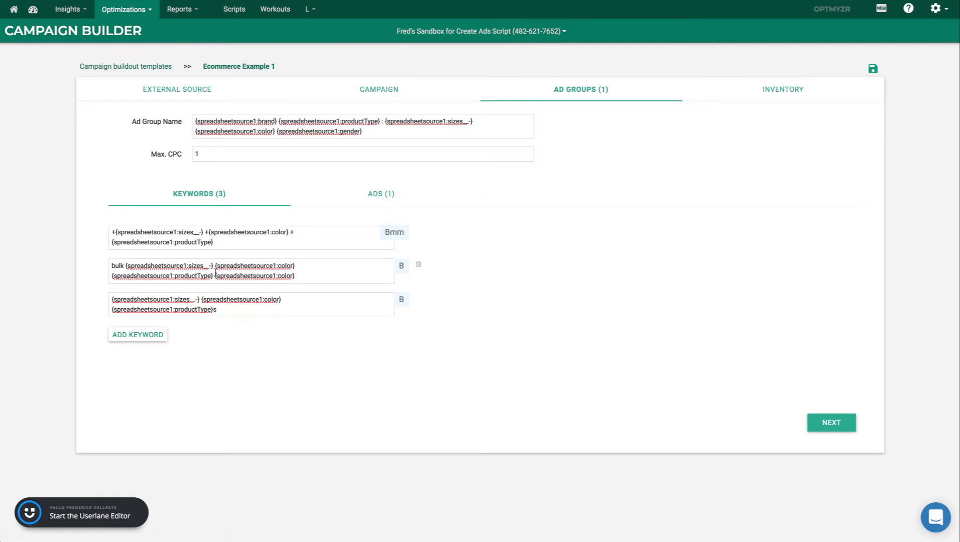
drag(215, 276, 296, 275)
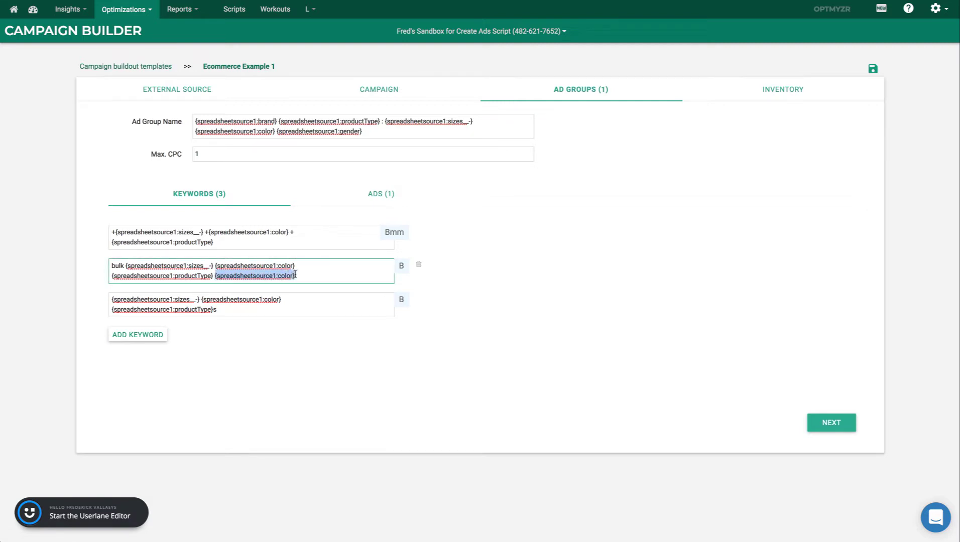
key(BackSpace)
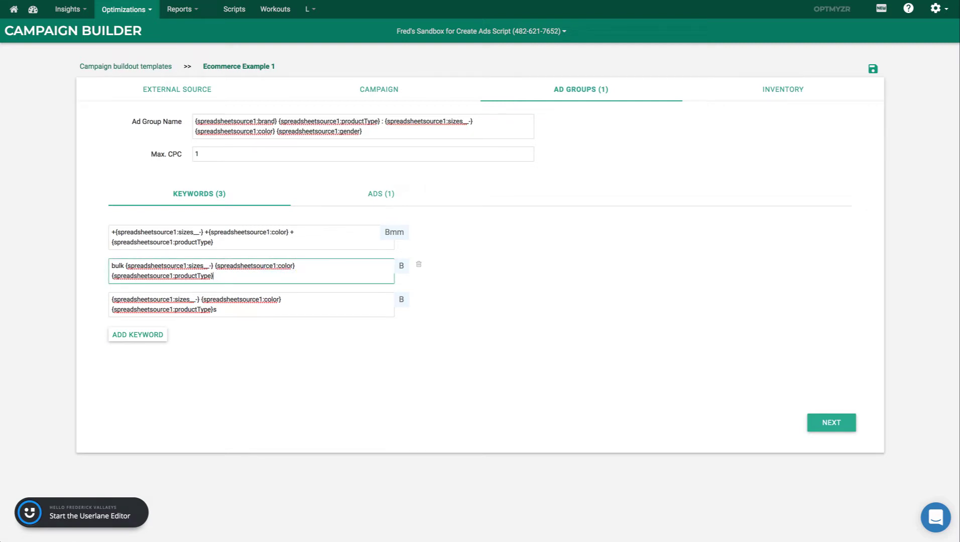
Show the ad group's ads and look over the Call Only Ads and Default Ad forms
click(379, 196)
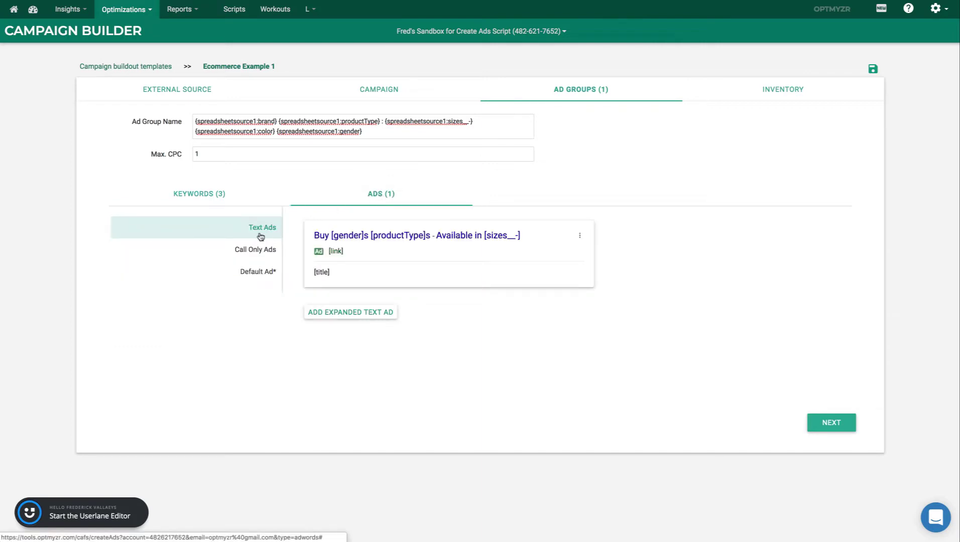
click(258, 250)
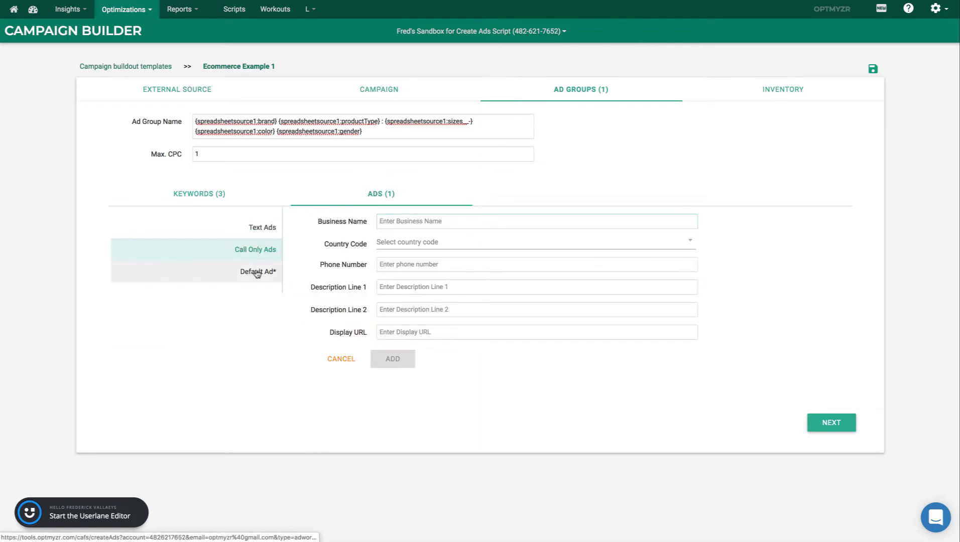
click(258, 272)
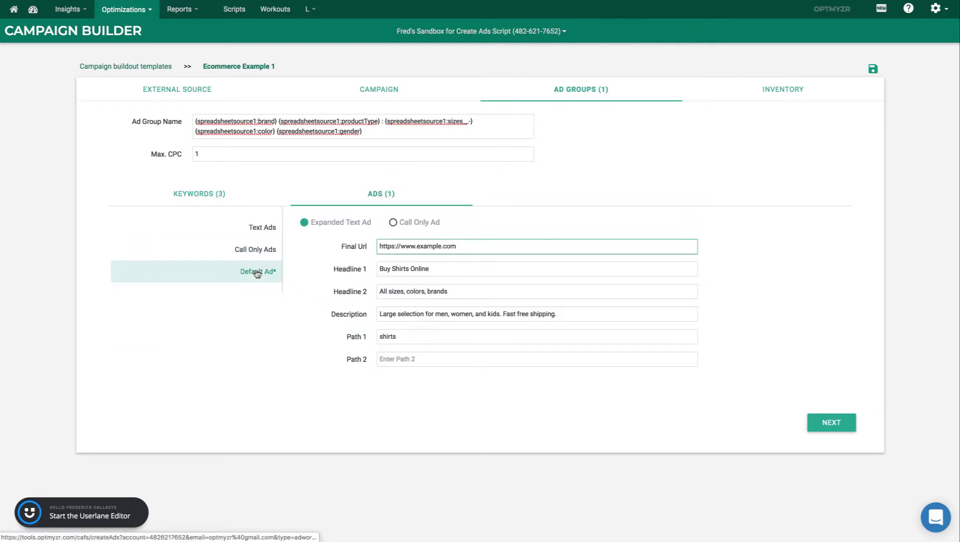
click(268, 227)
Open the dynamic text ad for editing and save it with UPDATE
click(580, 235)
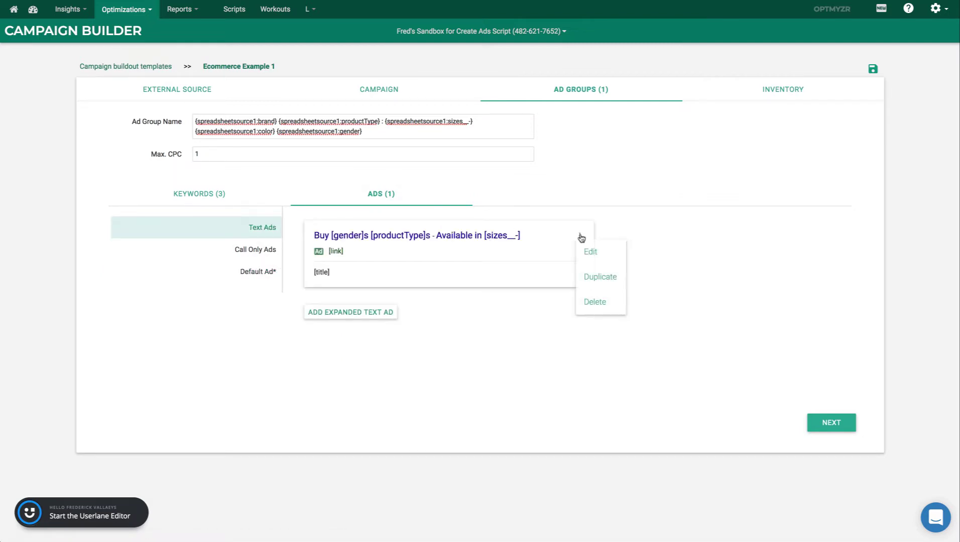
click(588, 252)
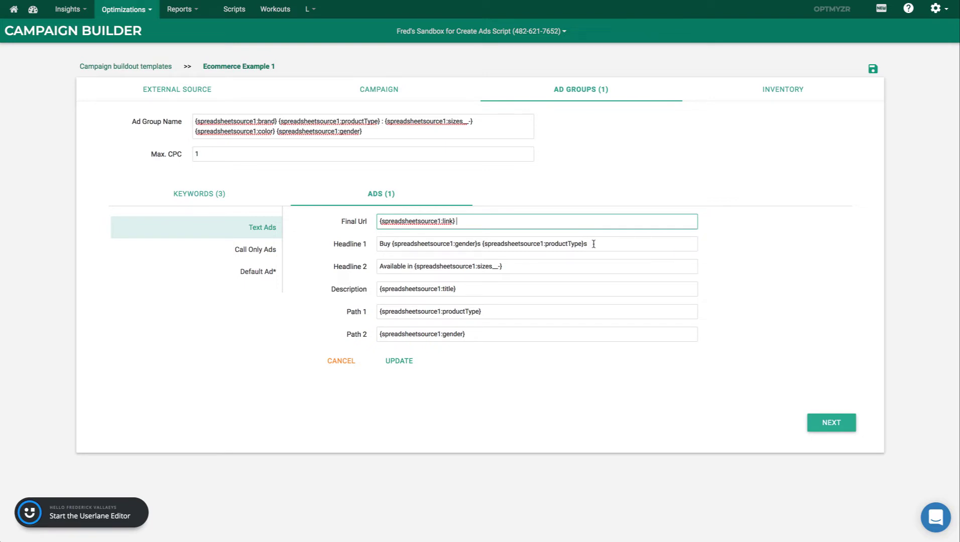
click(400, 363)
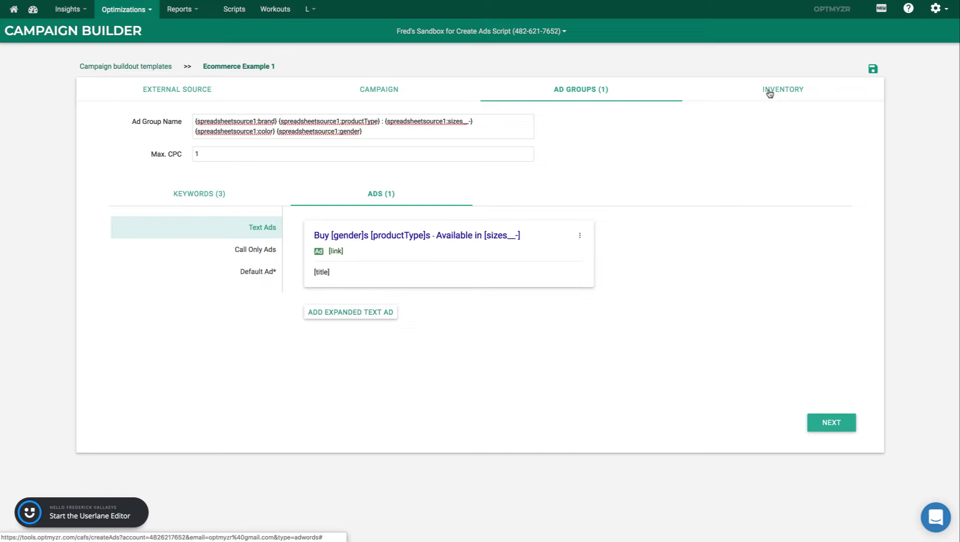
Add a new inventory condition based on the salePrice column
click(769, 94)
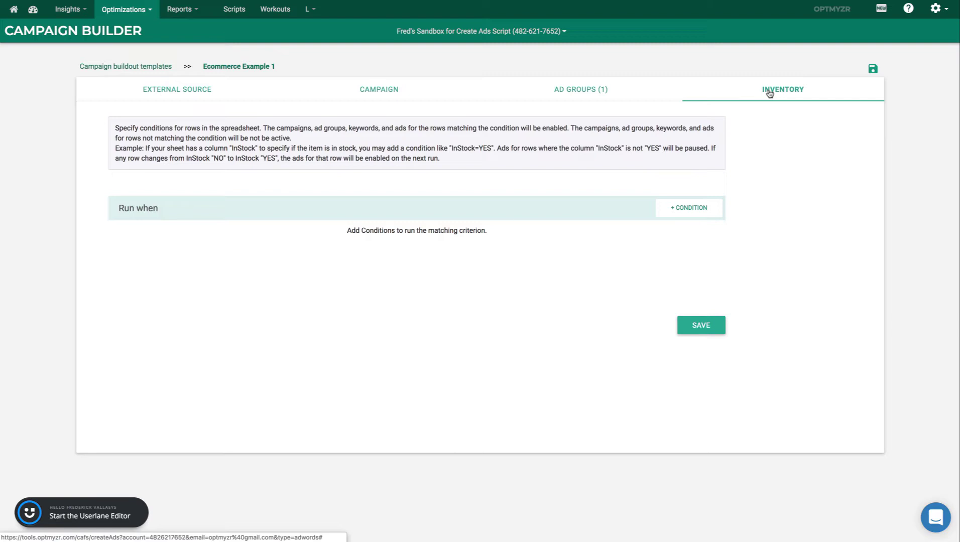
click(682, 209)
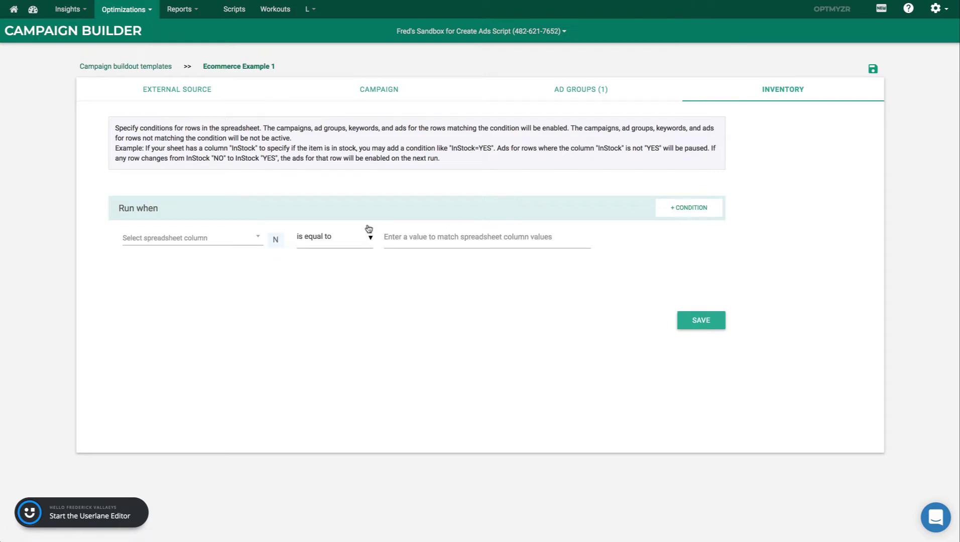
click(258, 237)
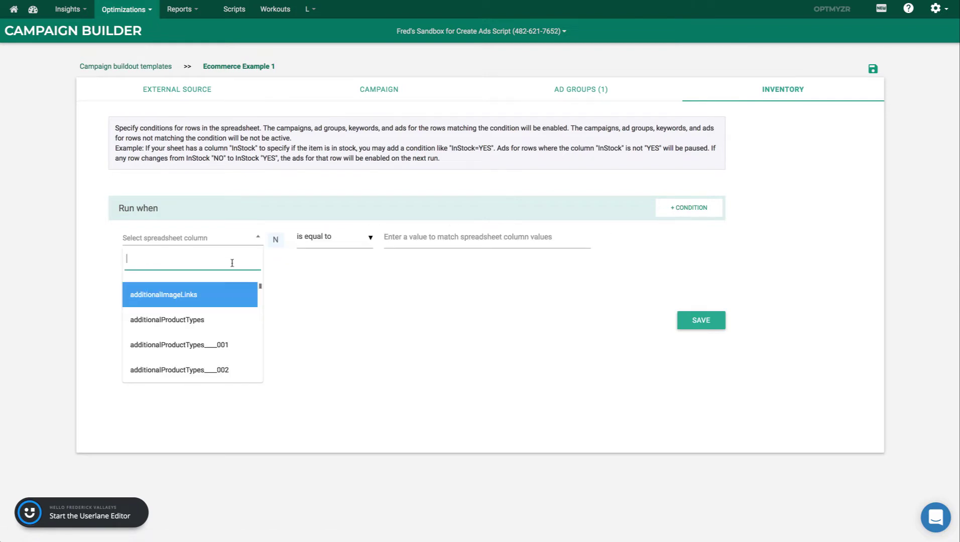
text(price)
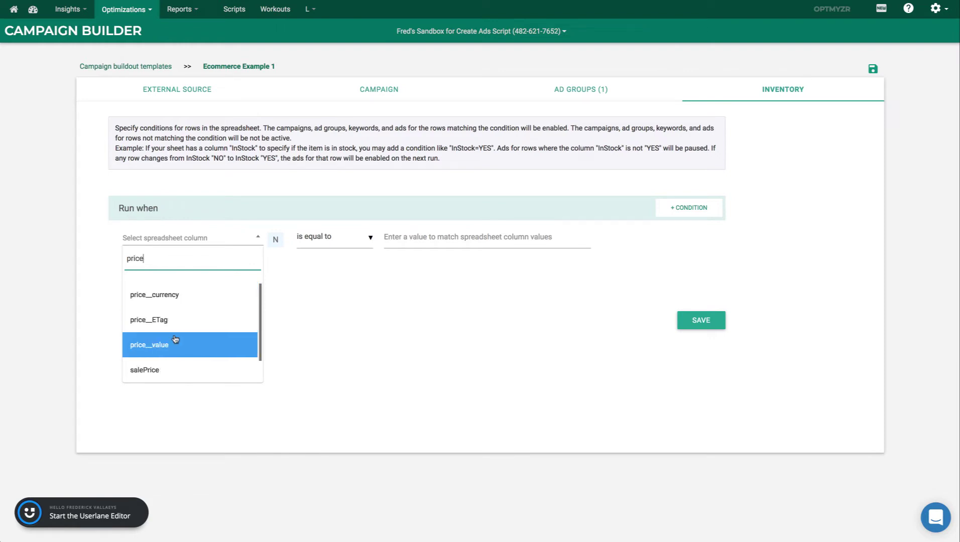
scroll(176, 339, down, 1)
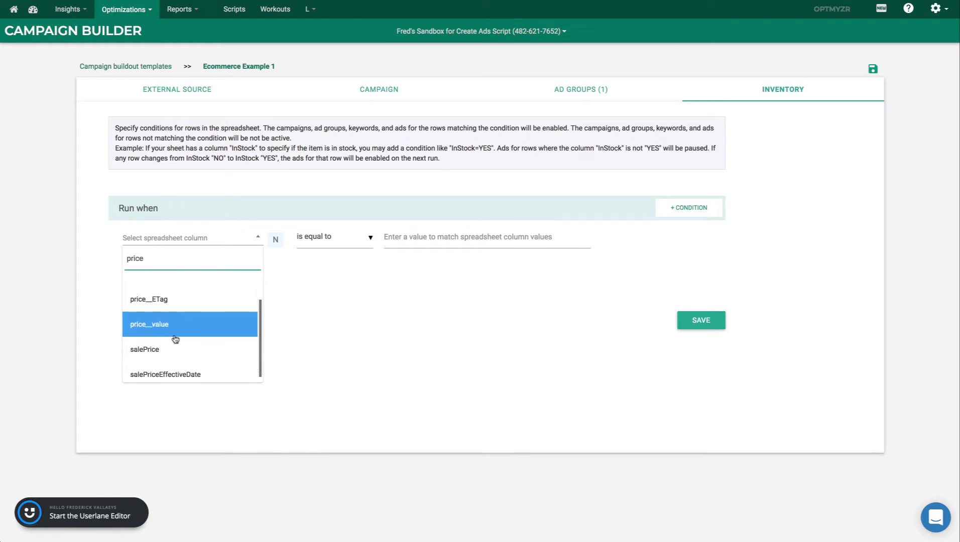
click(154, 351)
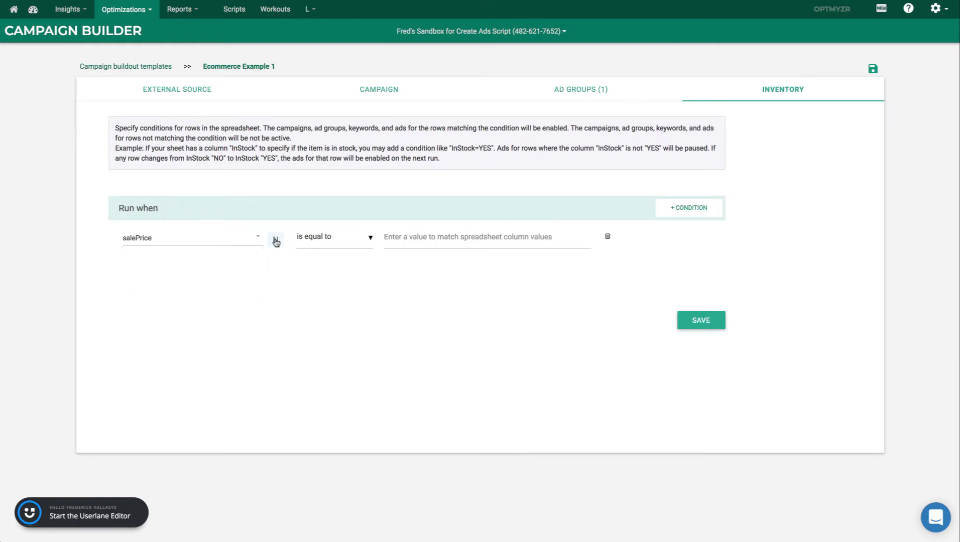
Make the condition compare salePrice as a number, less than 100
click(276, 241)
click(275, 240)
click(323, 244)
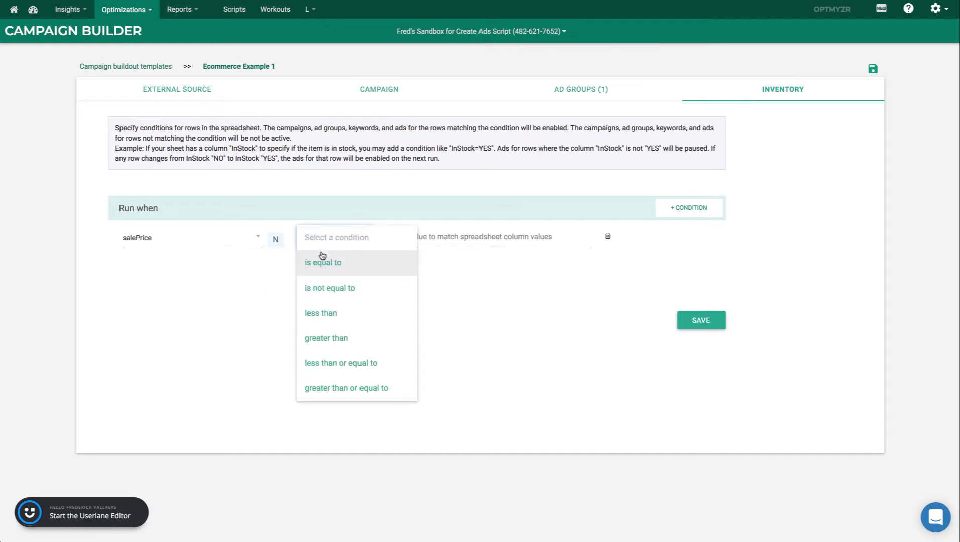
scroll(321, 356, down, 1)
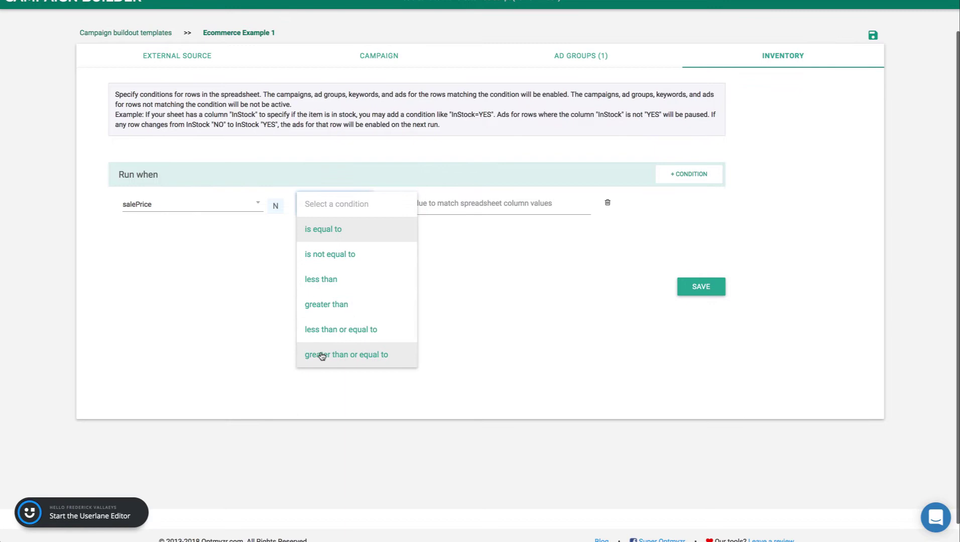
click(327, 275)
click(432, 204)
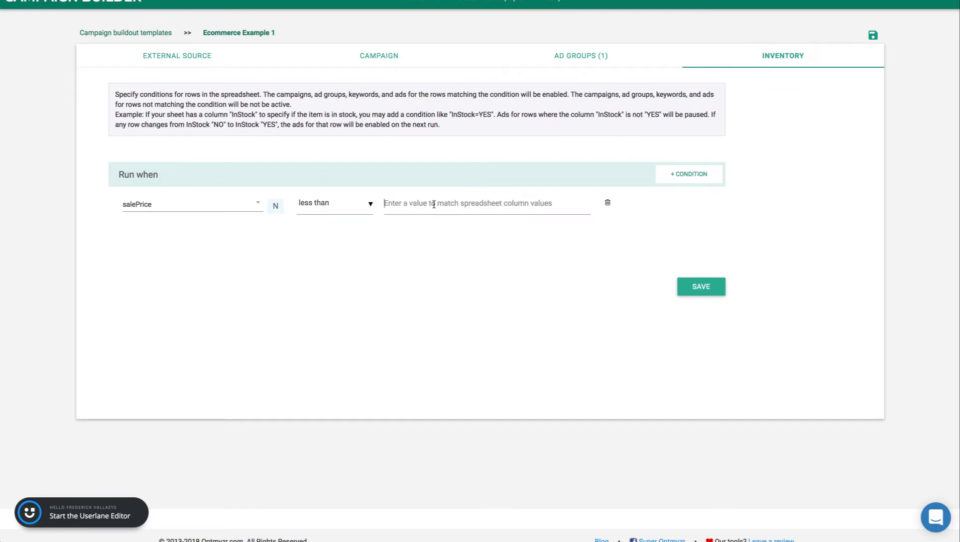
text(100)
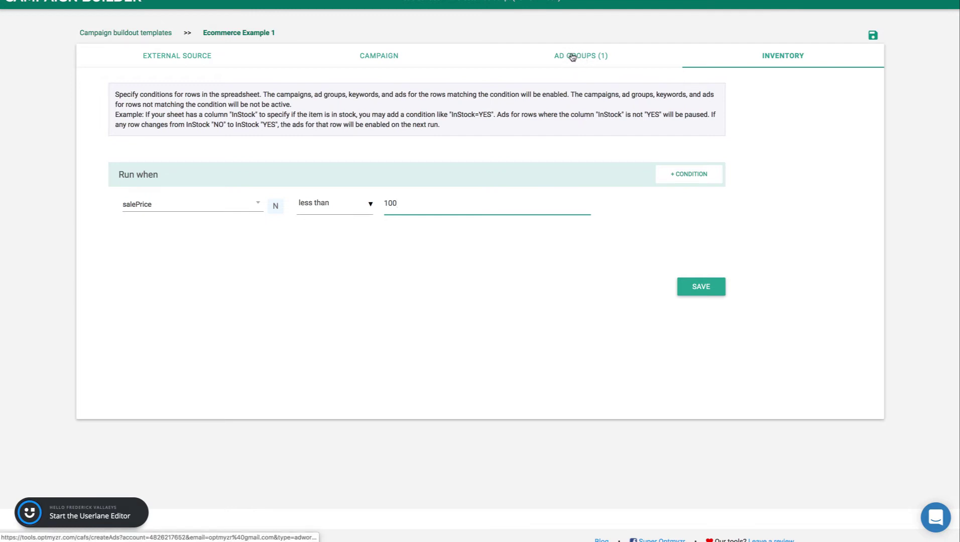
Save the template and preview its suggestions: 86 campaigns, 149 ad groups, 447 keywords, 250 ads
click(703, 286)
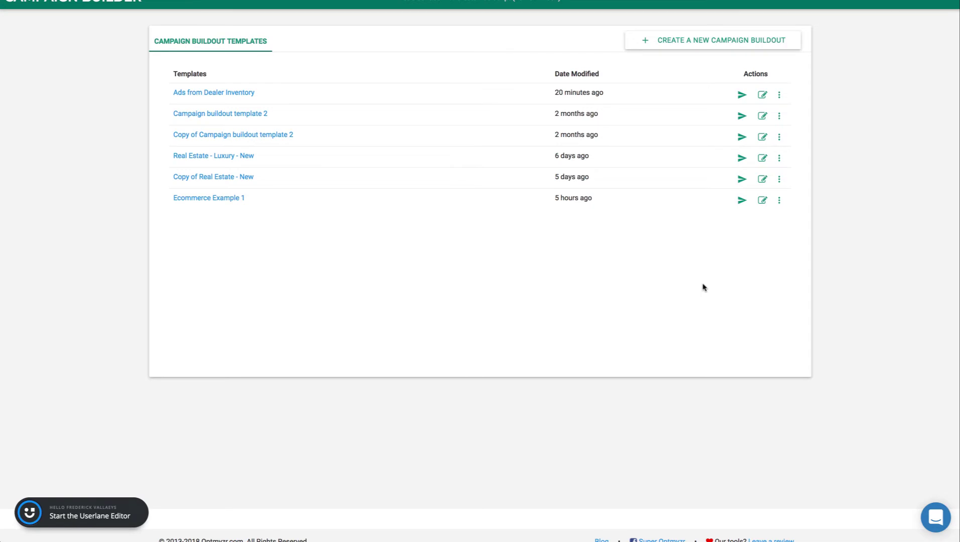
click(742, 204)
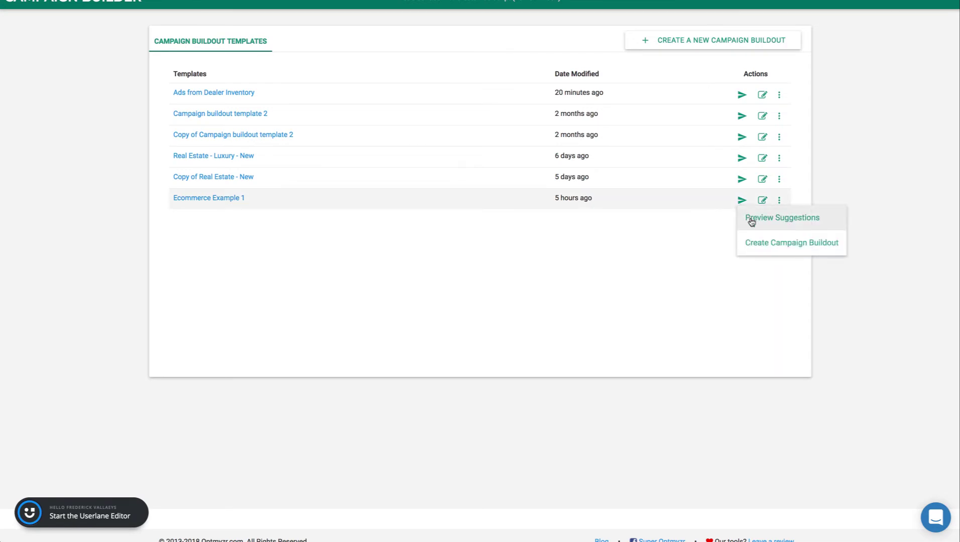
click(751, 220)
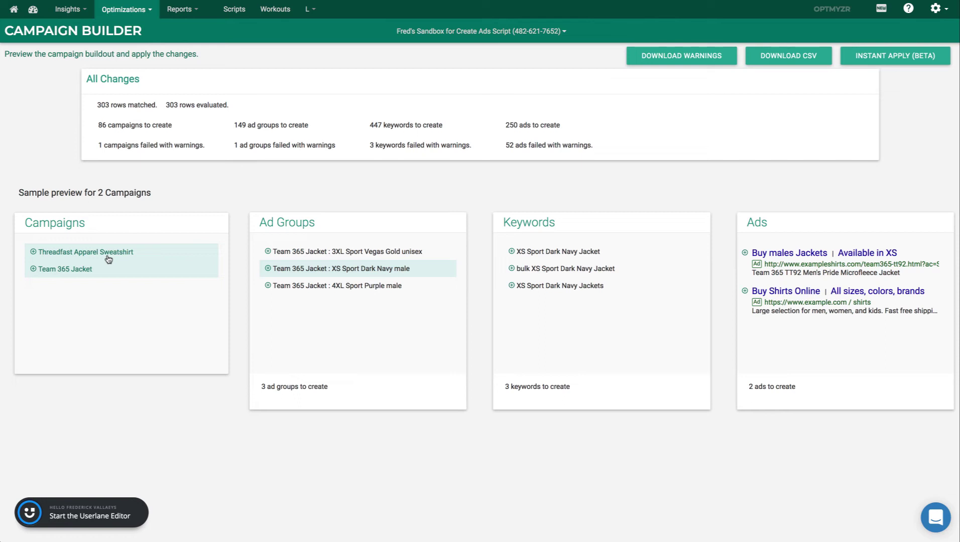
Select the Team 365 Jacket campaign in the preview's Campaigns column
click(81, 271)
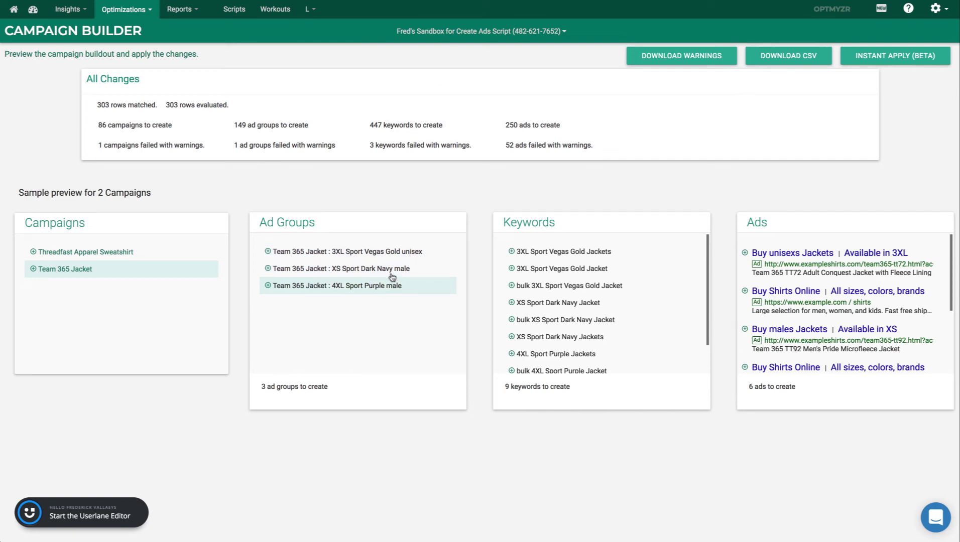
Select the 'Team 365 Jacket : 3XL Sport Vegas Gold unisex' ad group to see its keywords and ads
click(384, 256)
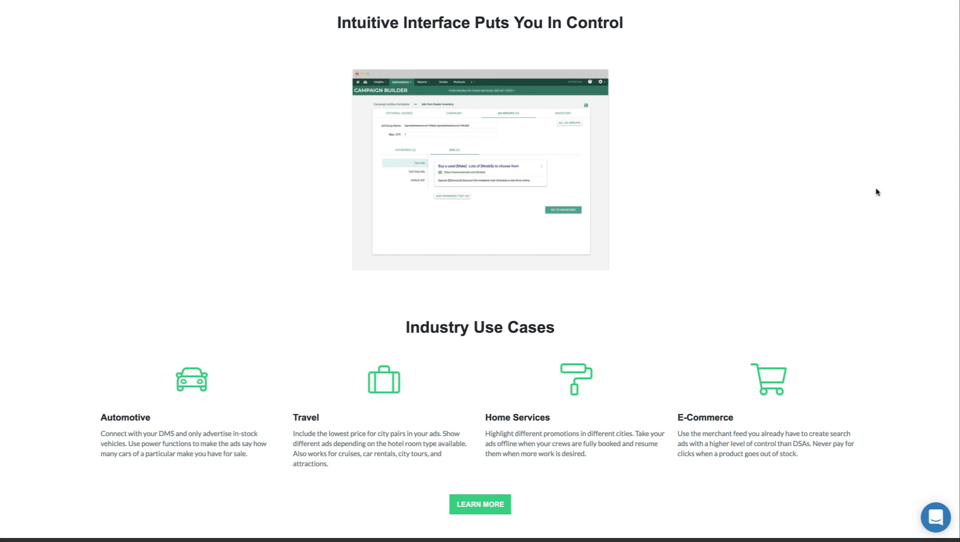
Scroll up the Optmyzr page to the 'Your Data + Your Template = Better Ads, Faster' band
scroll(862, 196, up, 3)
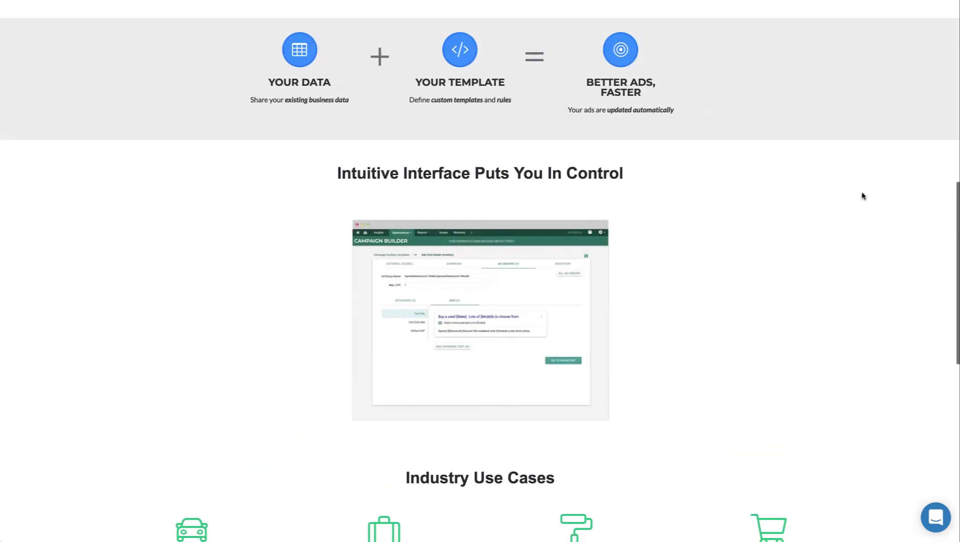